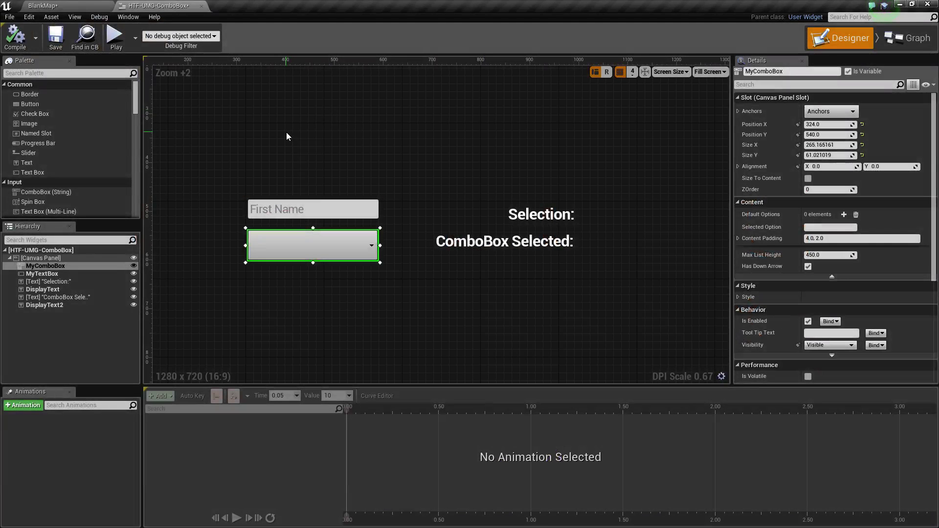
Collapse the Slot, Behavior, Performance, Render Transform and Navigation groups in Details
right_drag(324, 150, 309, 148)
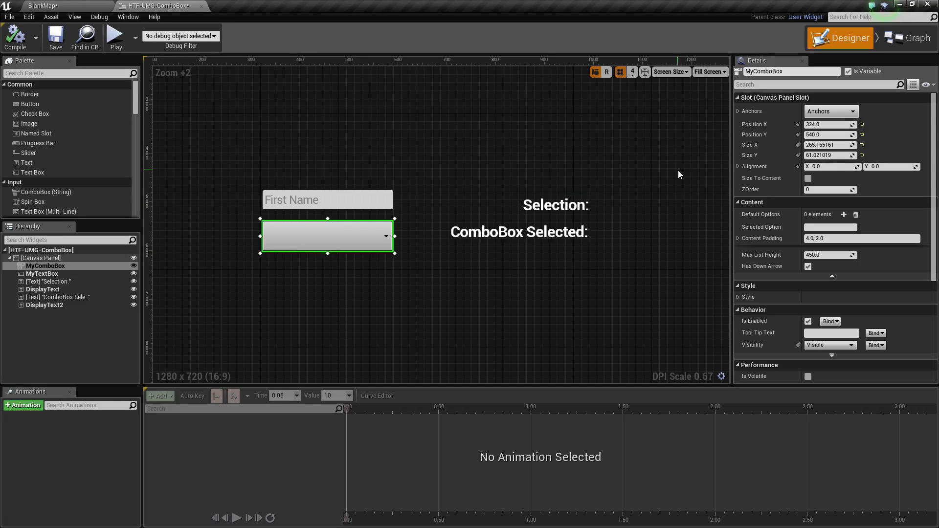
click(739, 98)
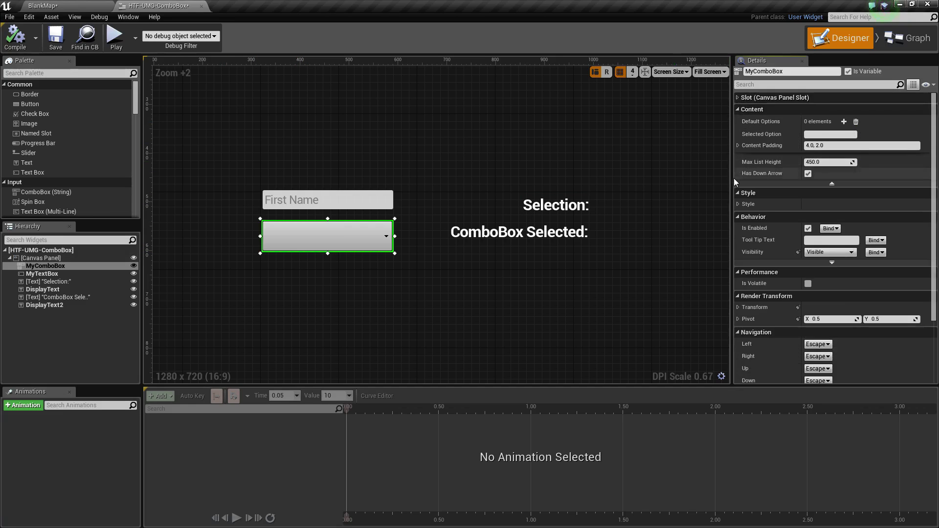
click(737, 216)
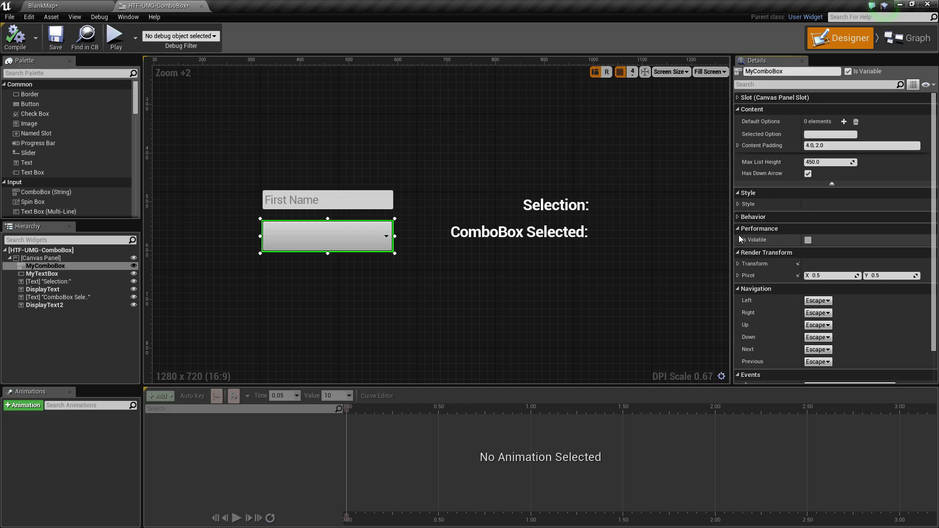
click(738, 230)
click(739, 252)
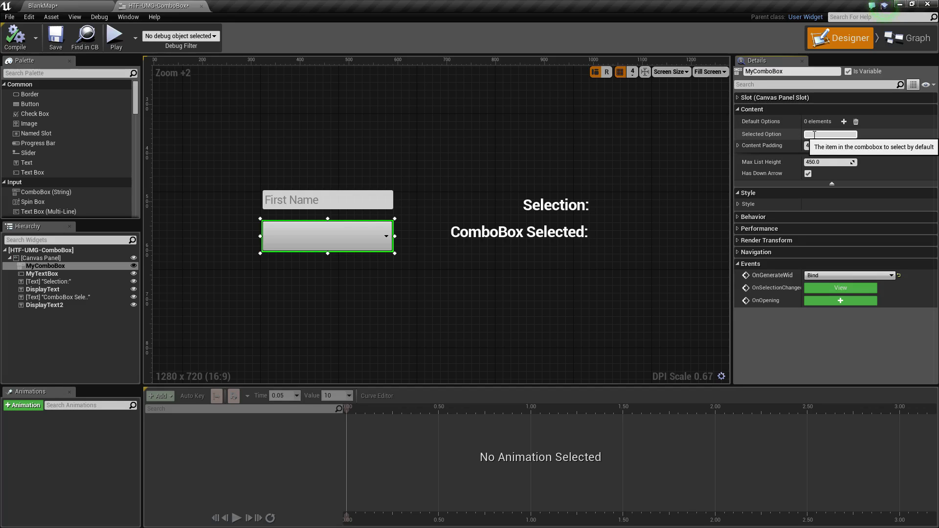
Check the Content Padding values, then uncheck Has Down Arrow on the combo box
click(738, 145)
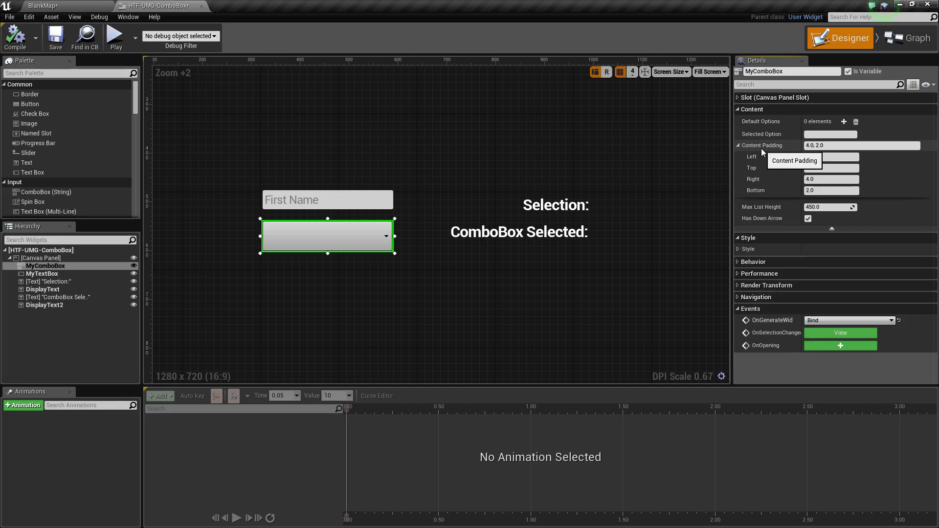
click(739, 146)
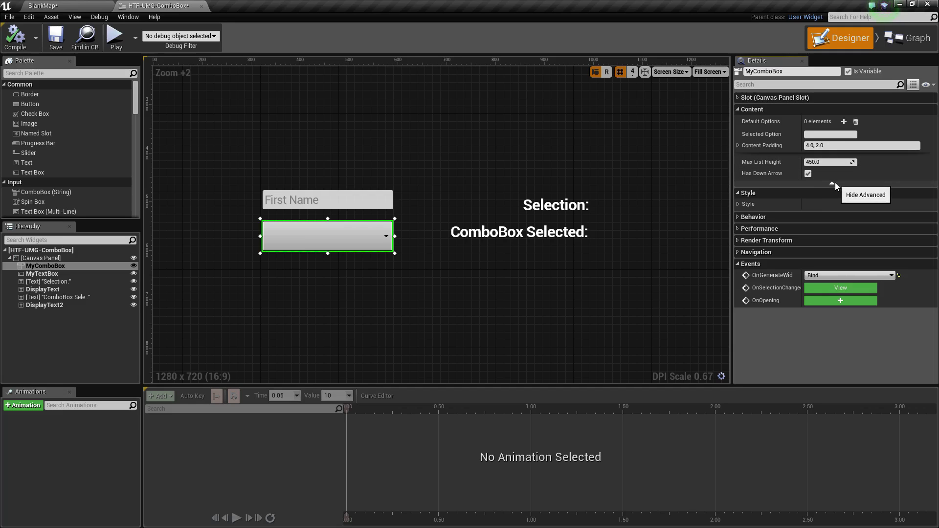
click(807, 174)
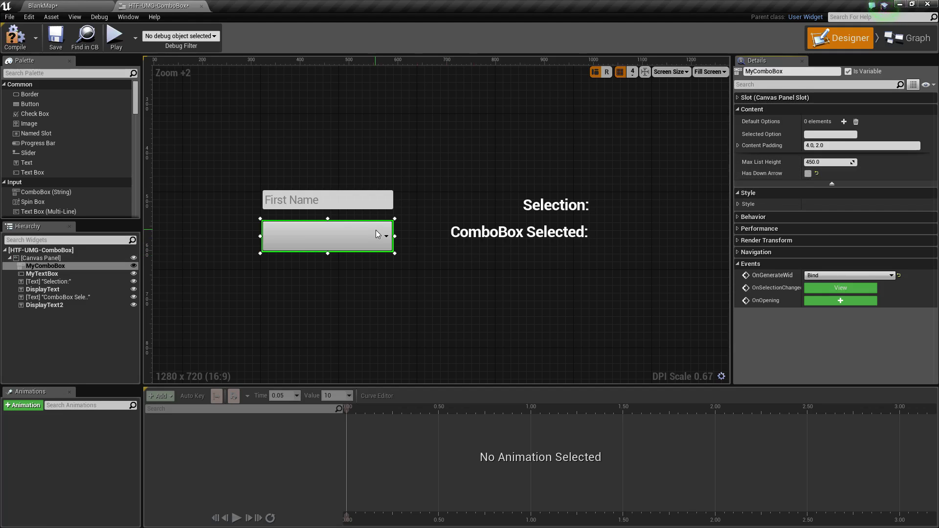
Recompile the widget, inspect Style > Combo Button Style > Button Style, and widen the label column
click(13, 37)
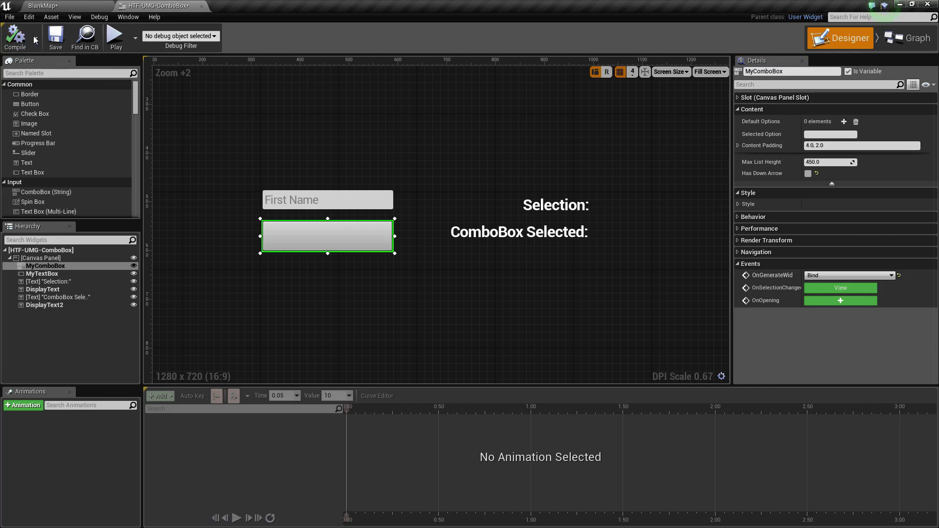
click(740, 203)
click(743, 215)
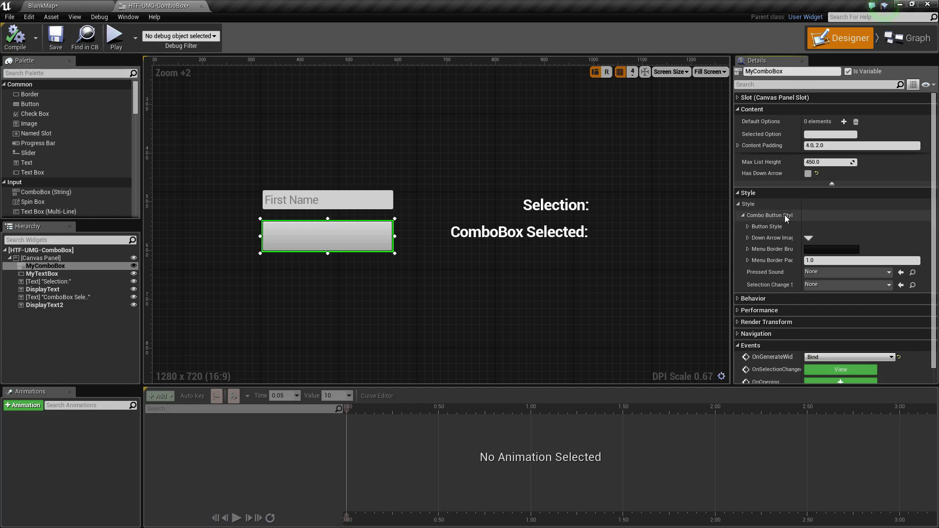
click(747, 226)
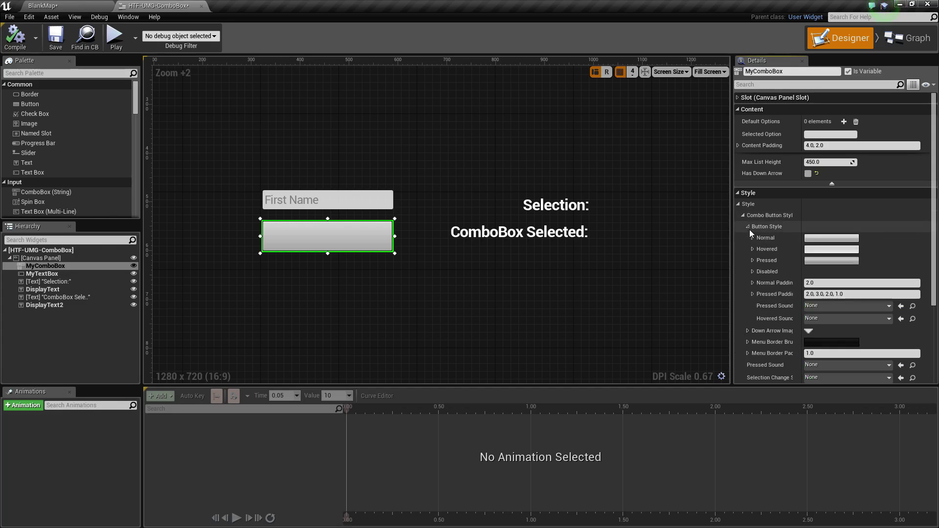
click(747, 227)
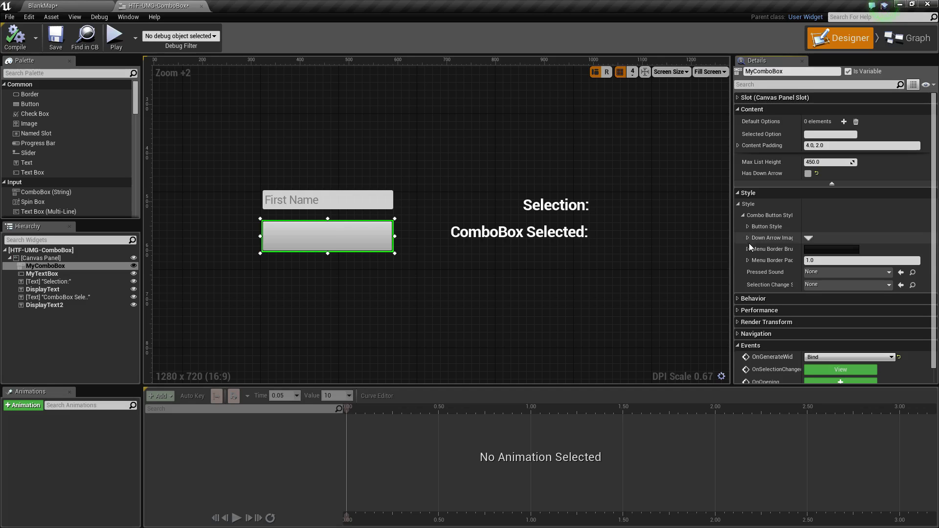
drag(805, 215, 819, 214)
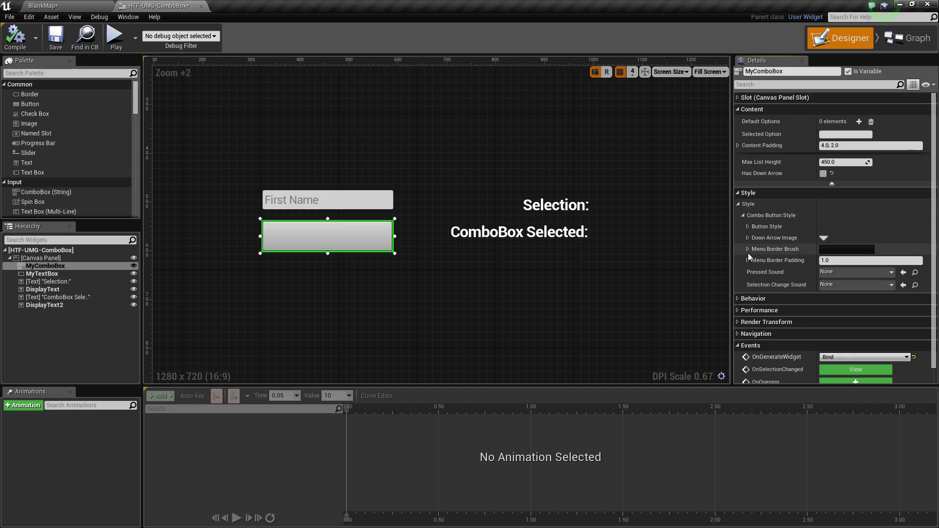
scroll(747, 253, down, 1)
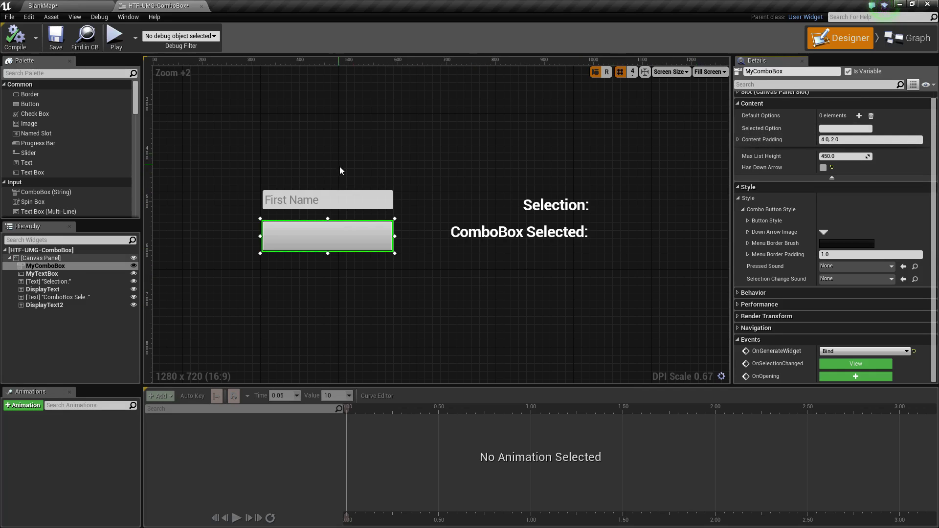
In the maximized preview, add names Matt, Wads and Teen via First Name and check the dropdown
click(114, 35)
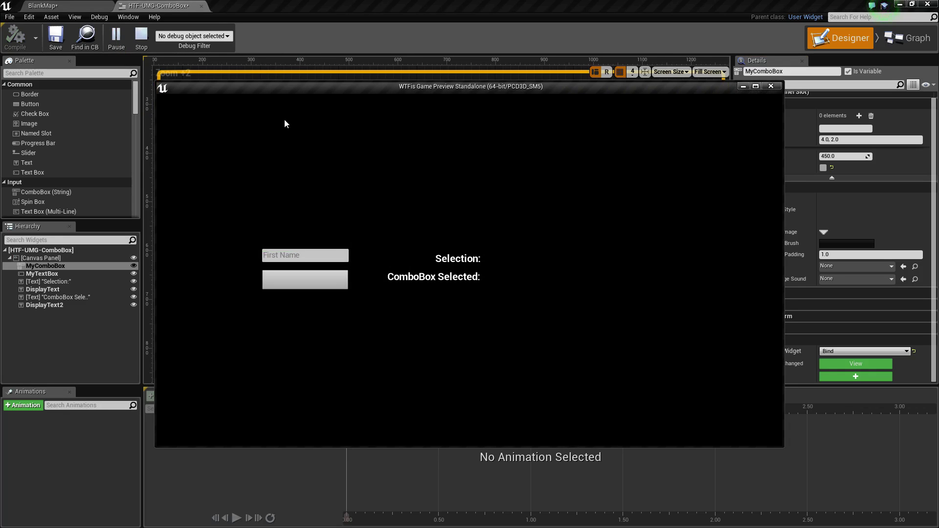
click(756, 87)
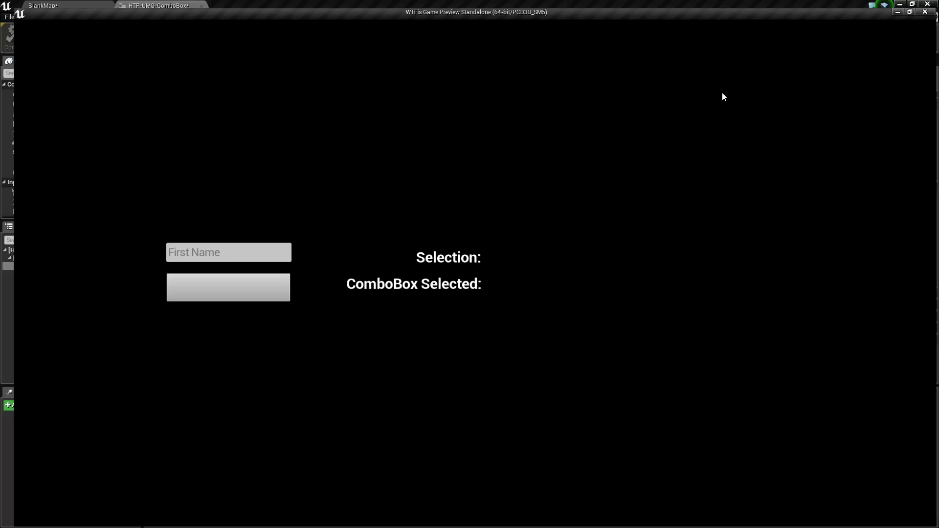
click(214, 249)
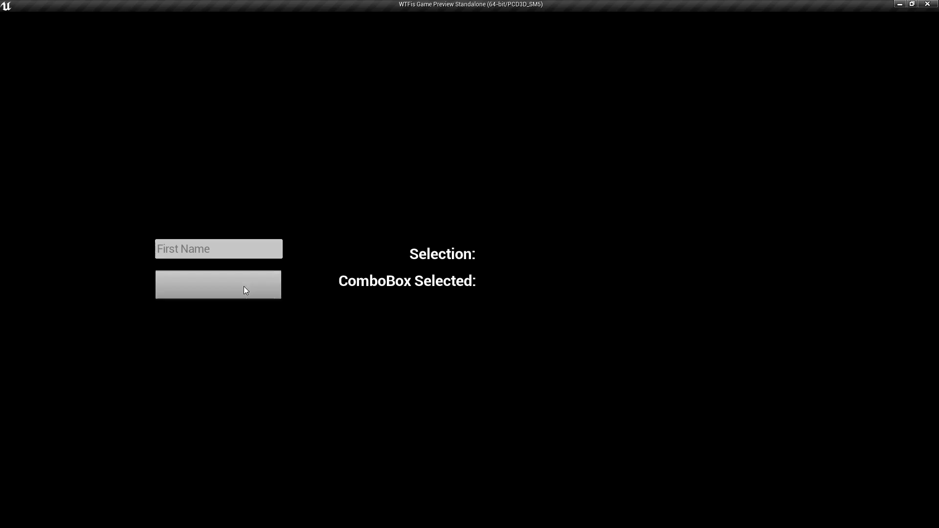
click(243, 286)
click(197, 250)
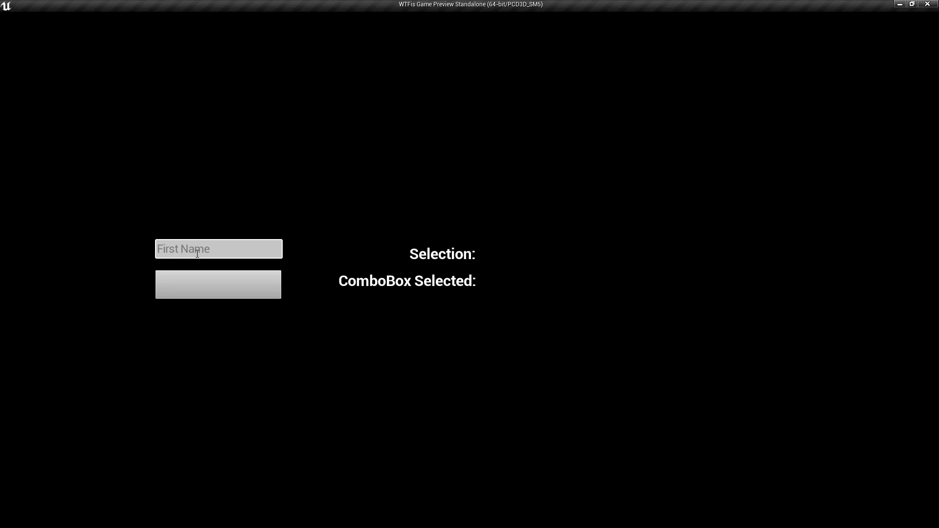
text(Mat)
key(BackSpace)
key(BackSpace)
key(BackSpace)
click(218, 285)
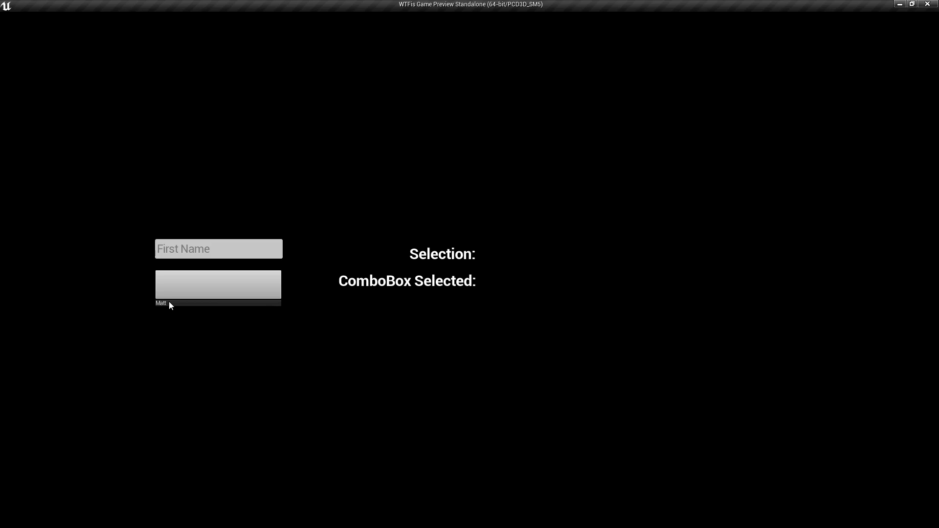
click(197, 251)
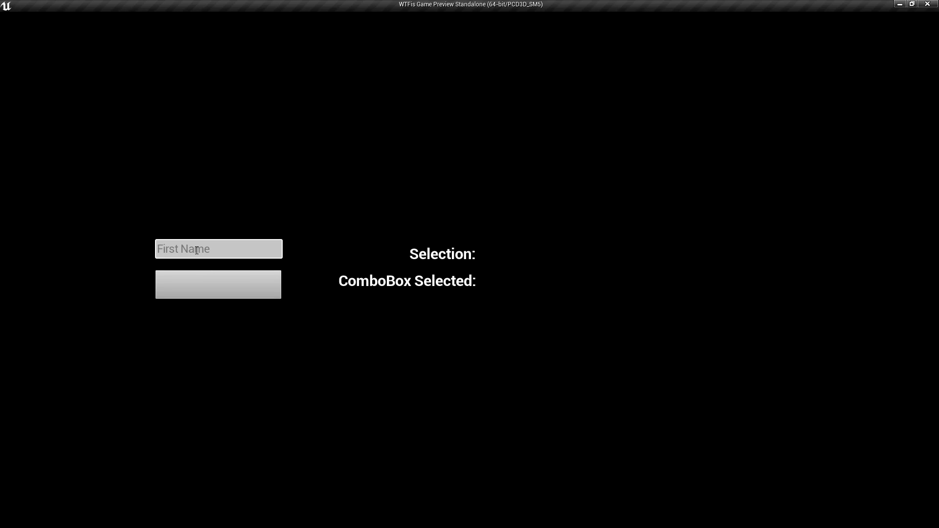
text(Wad)
key(BackSpace)
key(BackSpace)
key(BackSpace)
text(Tes)
key(BackSpace)
key(BackSpace)
key(BackSpace)
Select Teen from the combo box list
click(224, 286)
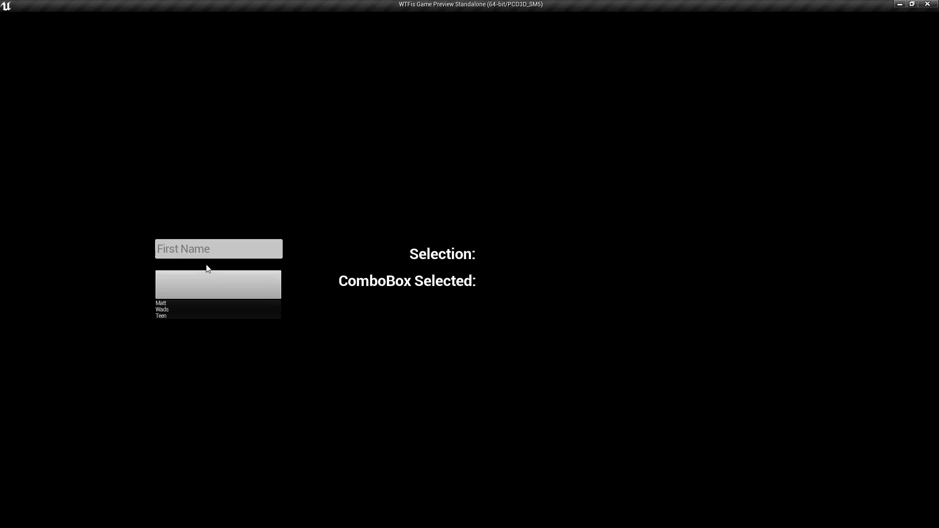
click(210, 285)
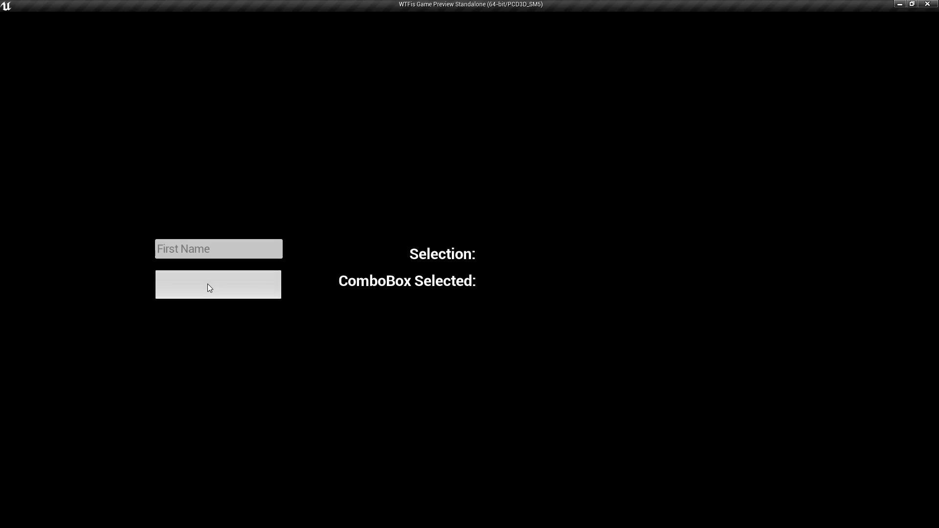
click(208, 286)
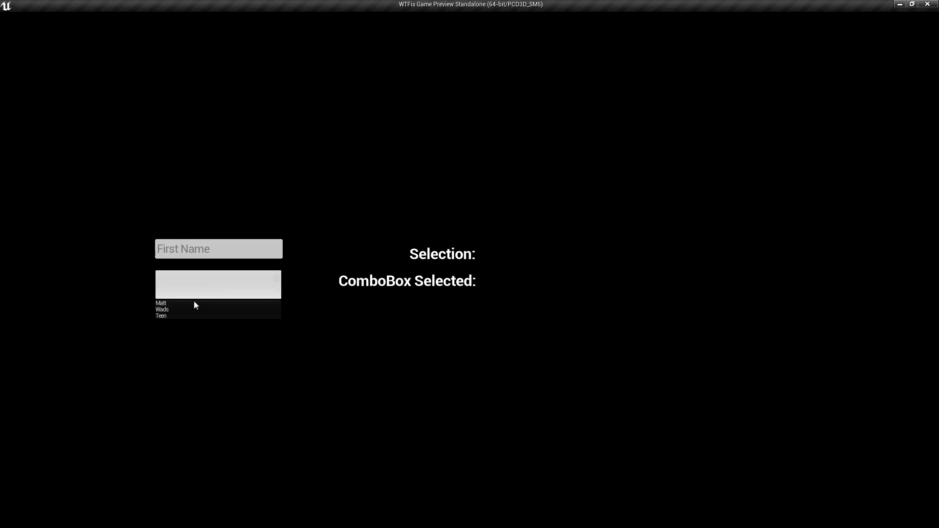
click(167, 316)
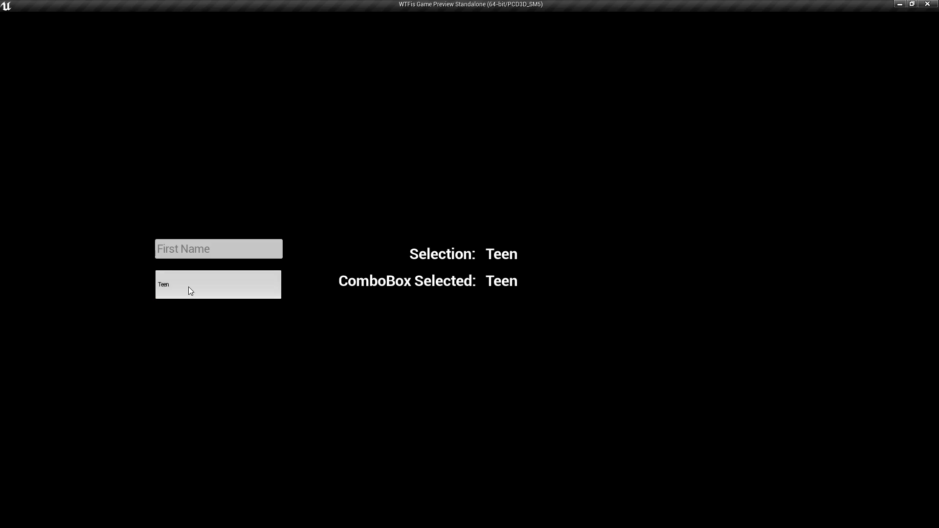
Select Wads, then Matt, so both selection labels read Matt
click(193, 279)
click(177, 309)
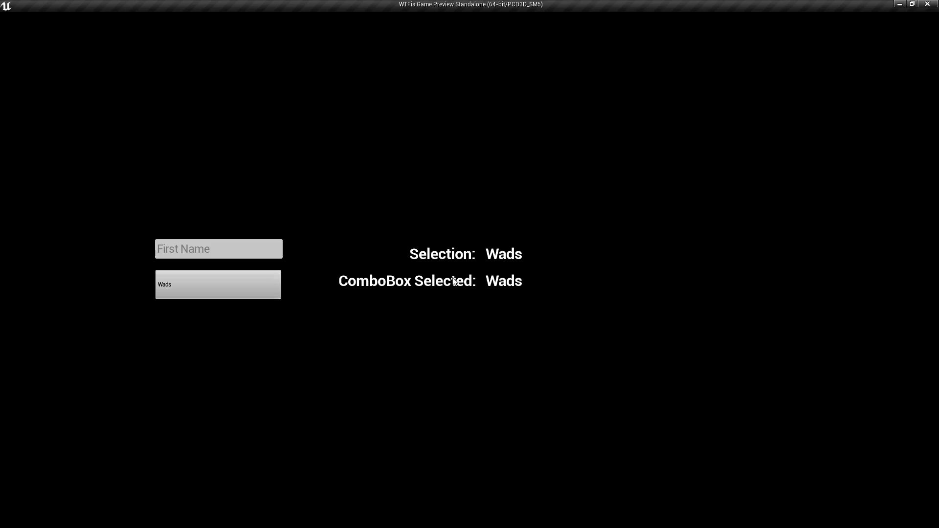
click(239, 282)
click(194, 303)
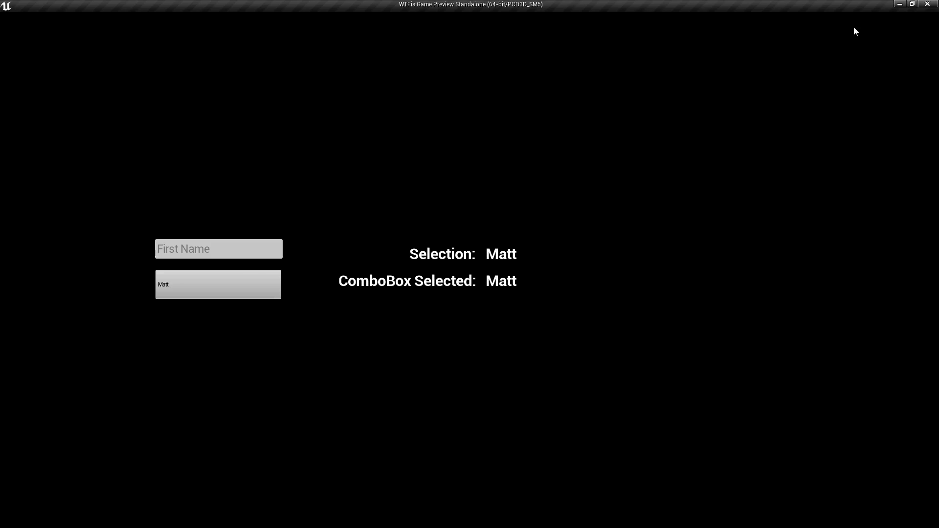
click(925, 4)
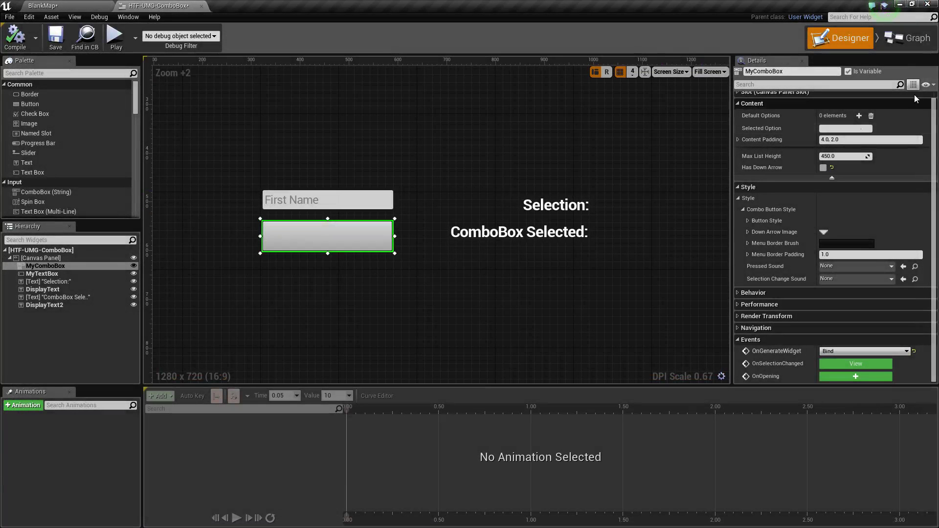
click(915, 40)
mouse_move(580, 213)
right_down()
mouse_move(520, 338)
mouse_move(530, 338)
right_up()
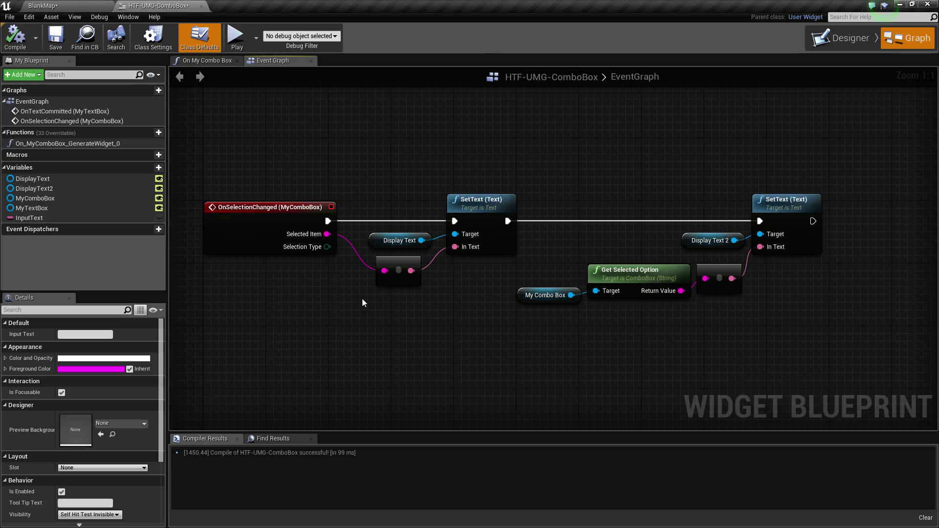
click(264, 211)
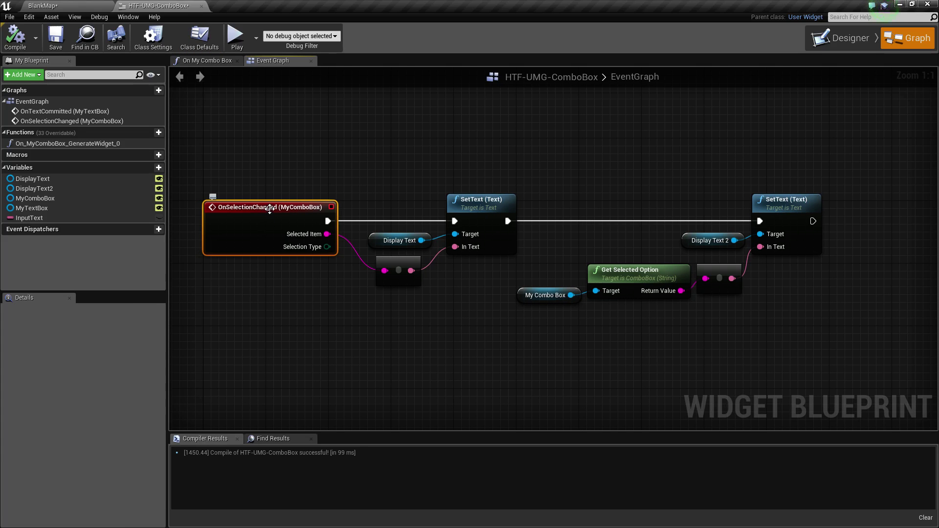
click(843, 38)
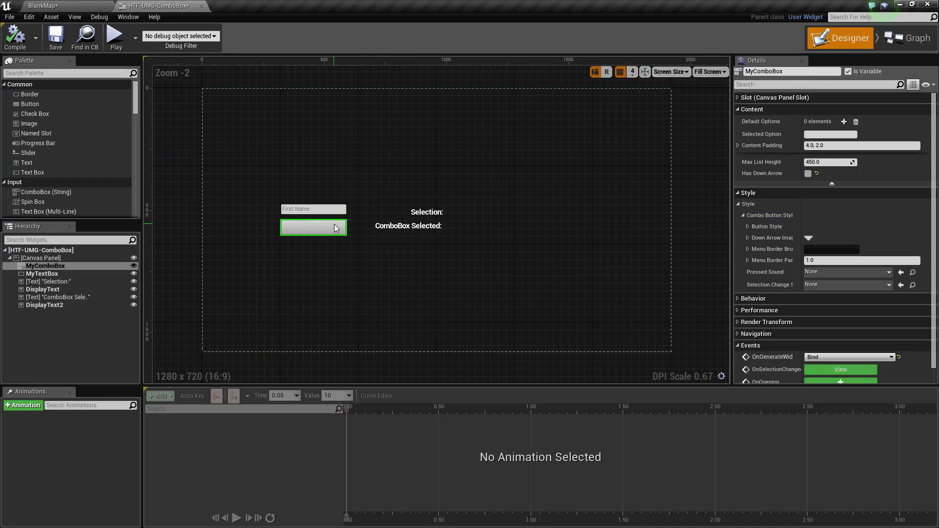
scroll(788, 324, down, 1)
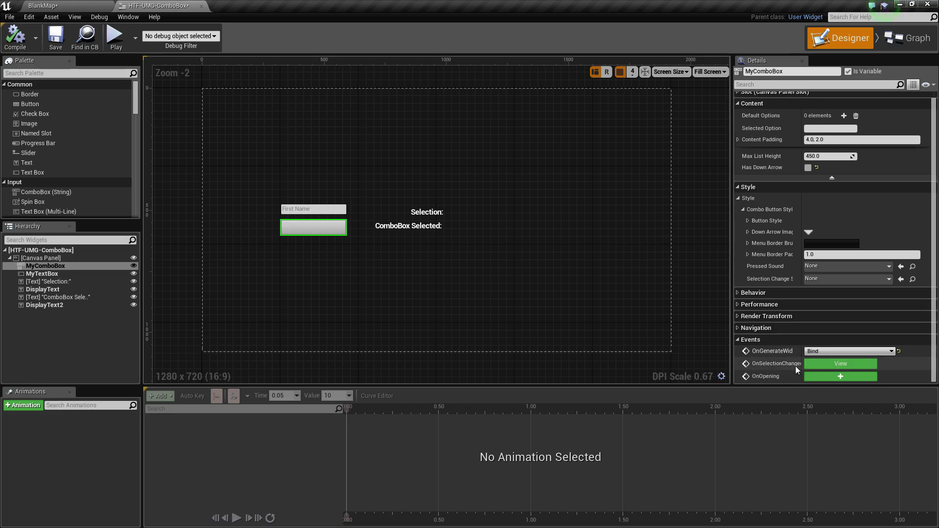
click(849, 364)
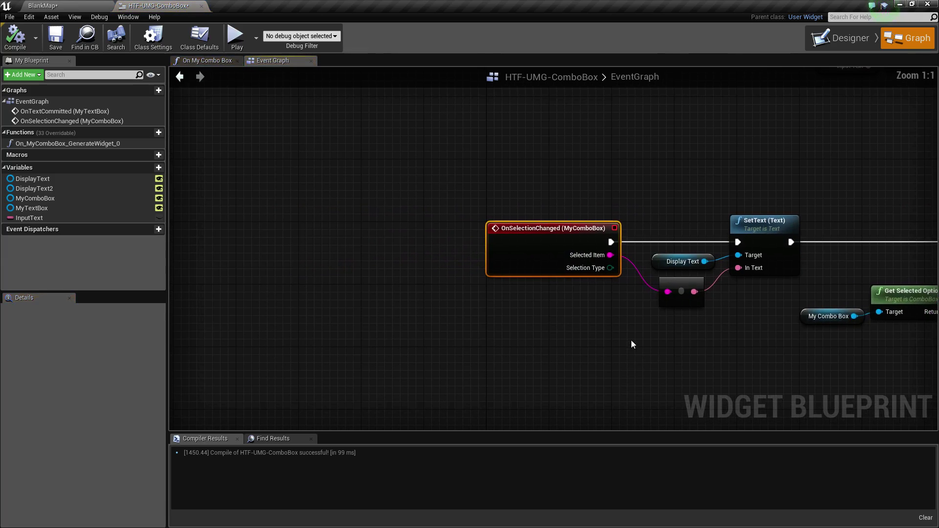
right_drag(437, 326, 343, 334)
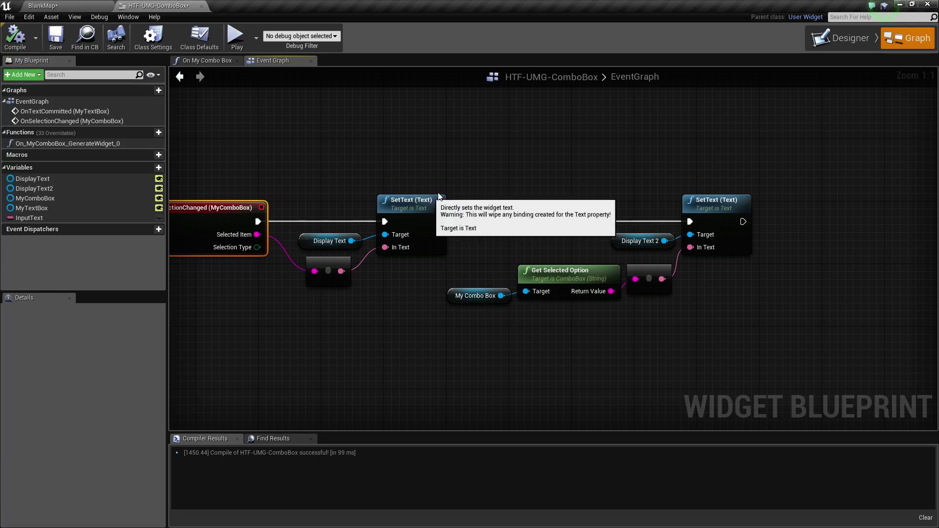
mouse_move(488, 182)
right_down()
mouse_move(433, 184)
mouse_move(538, 180)
right_up()
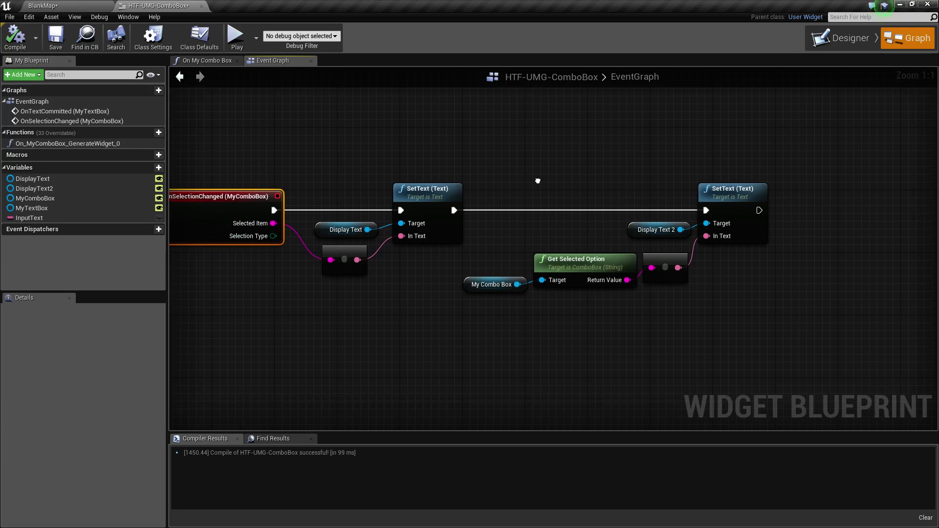
click(492, 284)
click(576, 265)
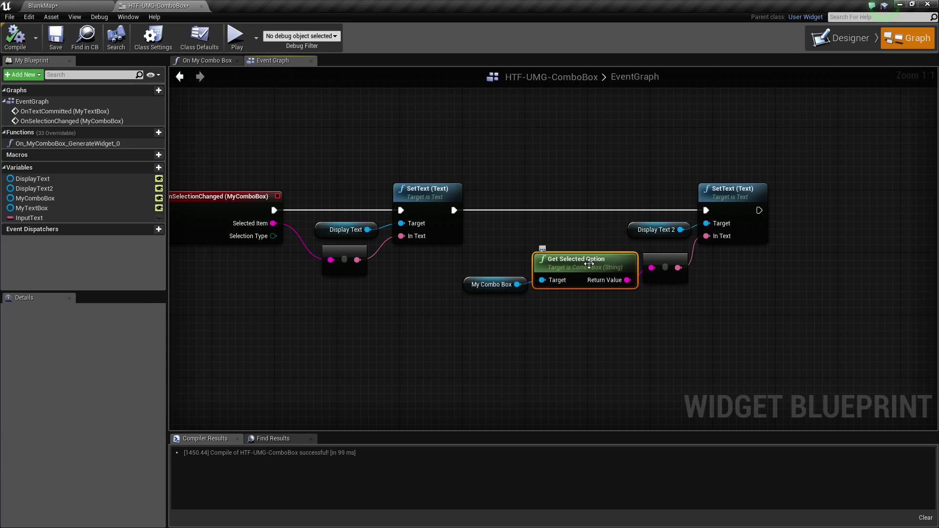
mouse_move(650, 327)
right_down()
mouse_move(600, 335)
mouse_move(578, 318)
mouse_move(642, 311)
right_up()
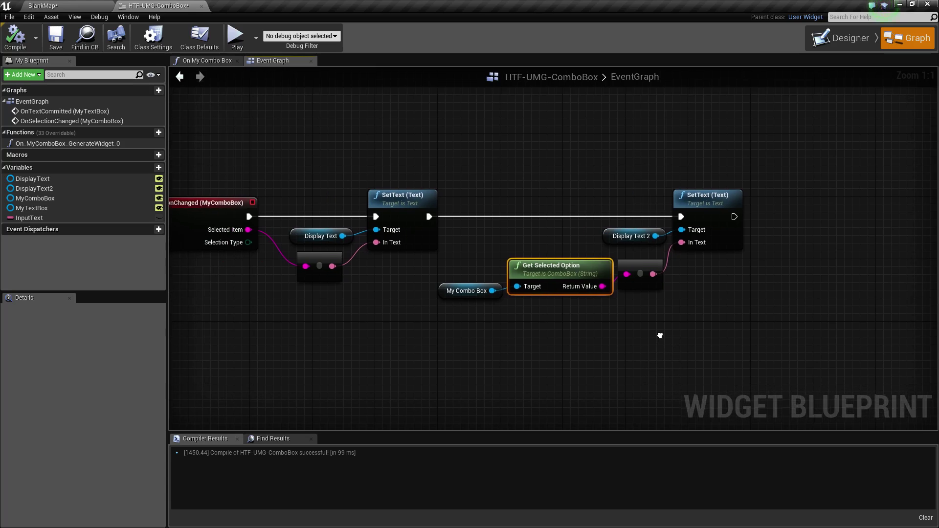
Return to the Designer and widen the Details label column to show OnSelectionChanged and OnGenerateWidget
click(836, 42)
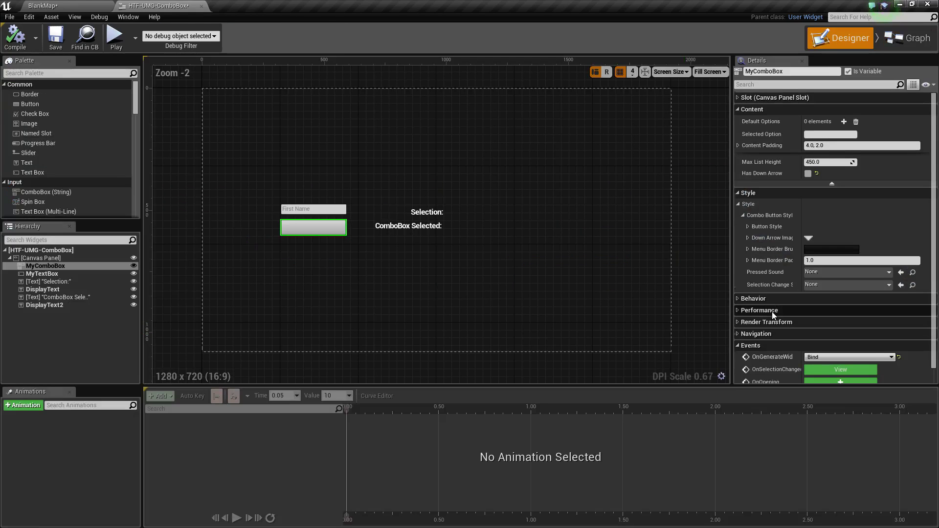
scroll(772, 312, down, 3)
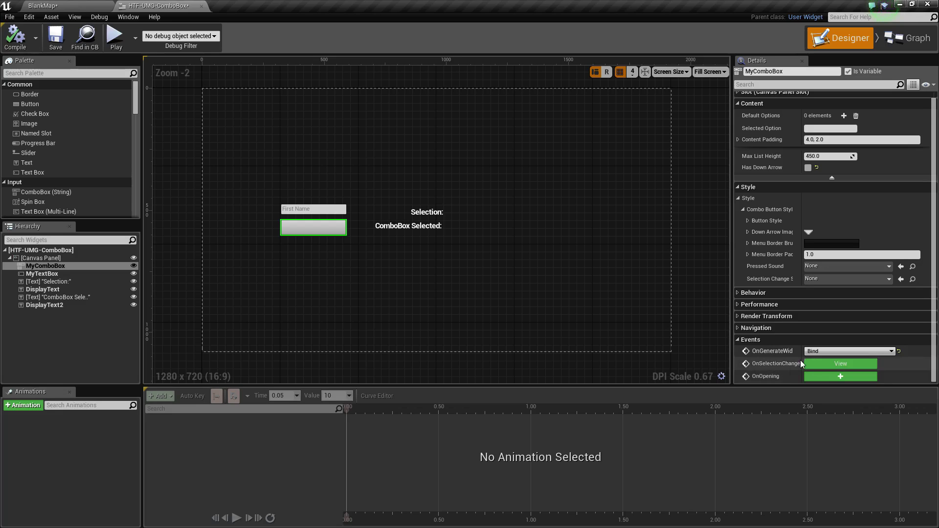
drag(803, 362, 818, 362)
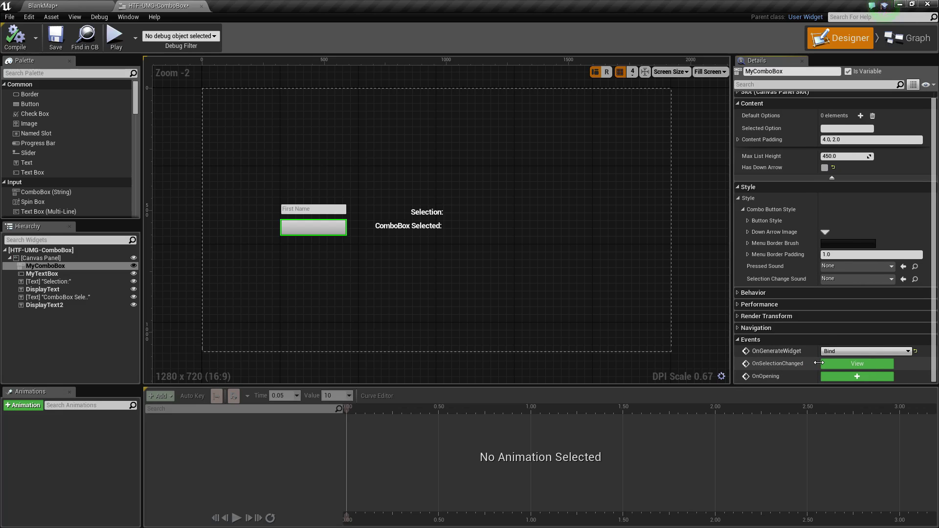